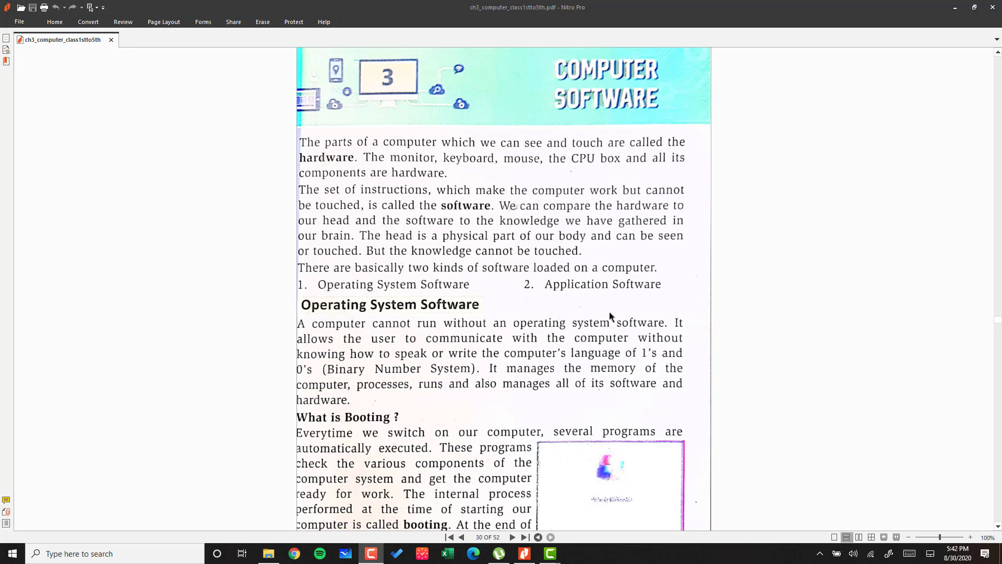
scroll(330, 178, down, 1)
scroll(342, 256, down, 1)
scroll(342, 255, down, 1)
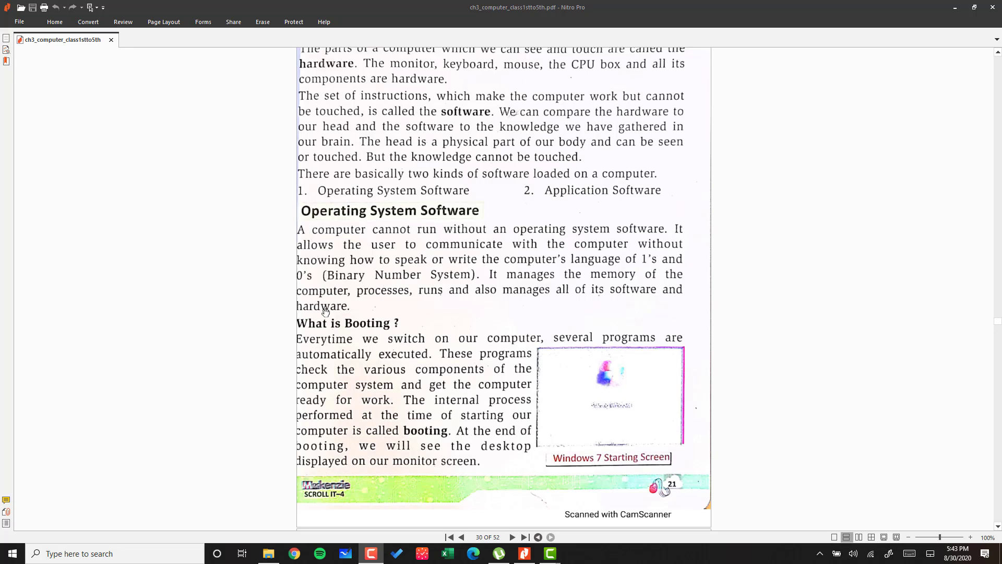
scroll(347, 296, down, 2)
scroll(347, 296, down, 3)
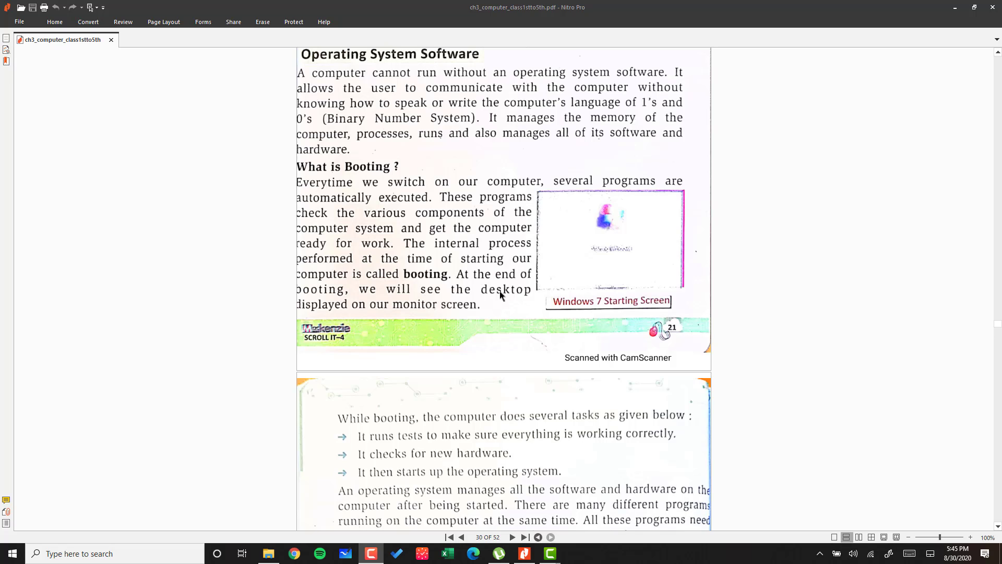
scroll(504, 293, down, 2)
scroll(494, 303, down, 1)
scroll(494, 303, down, 1)
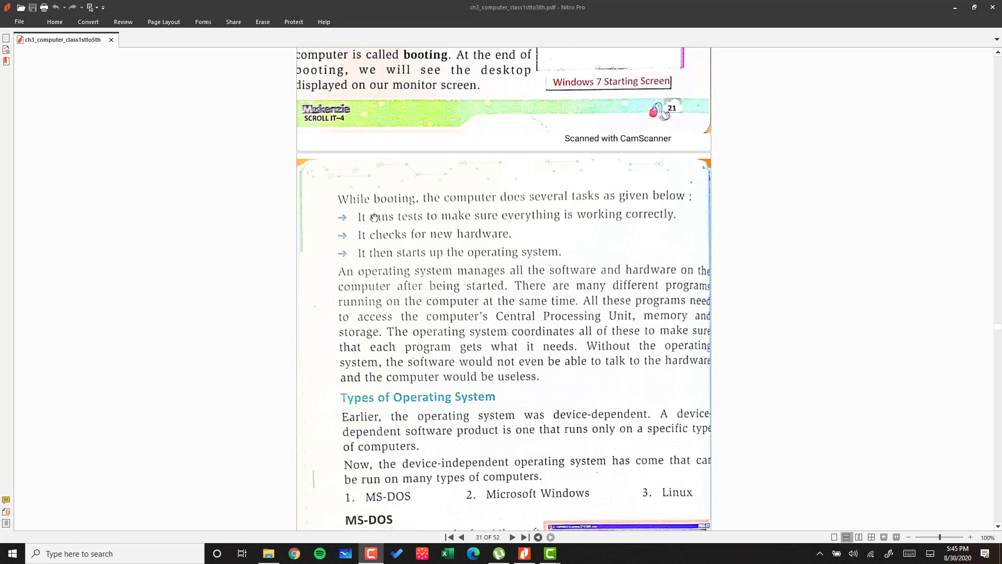
scroll(433, 208, down, 1)
scroll(432, 208, down, 1)
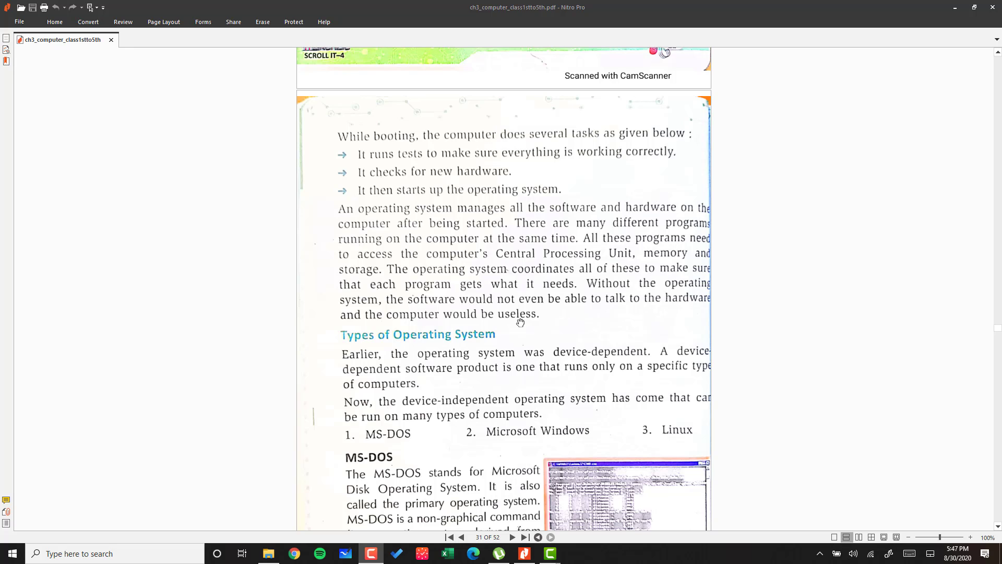
scroll(447, 335, down, 3)
scroll(448, 335, down, 3)
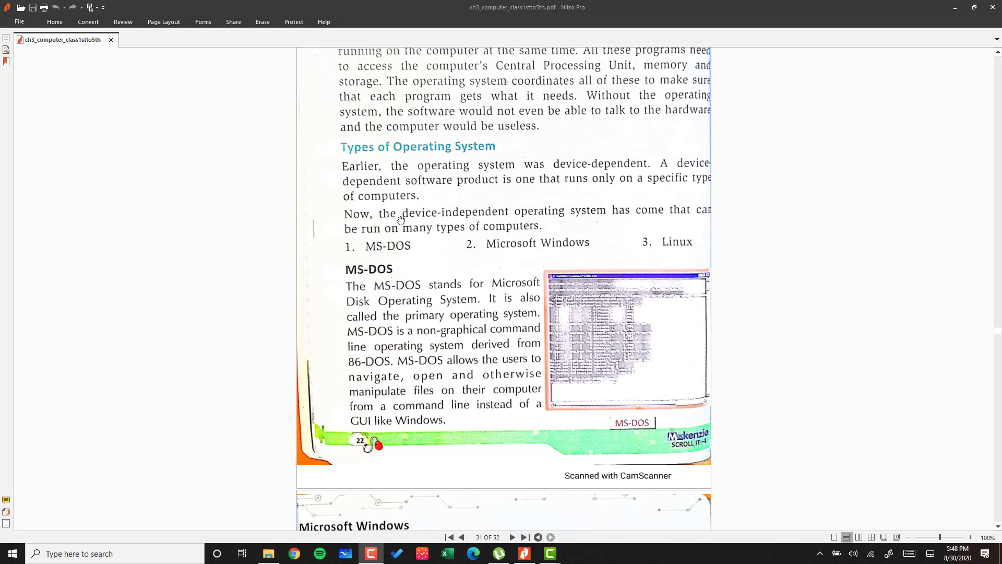
scroll(401, 221, down, 2)
scroll(401, 220, down, 1)
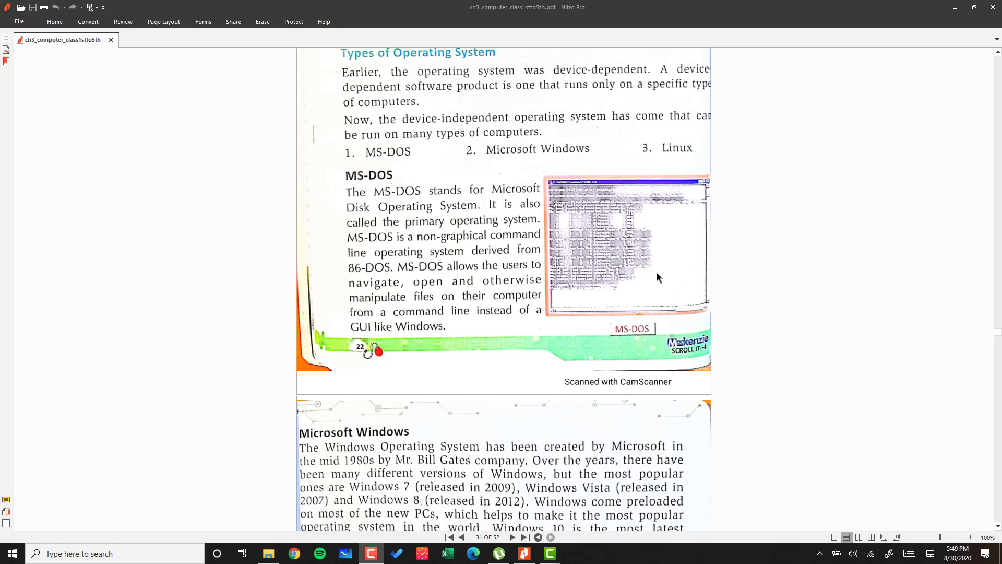
scroll(654, 292, down, 2)
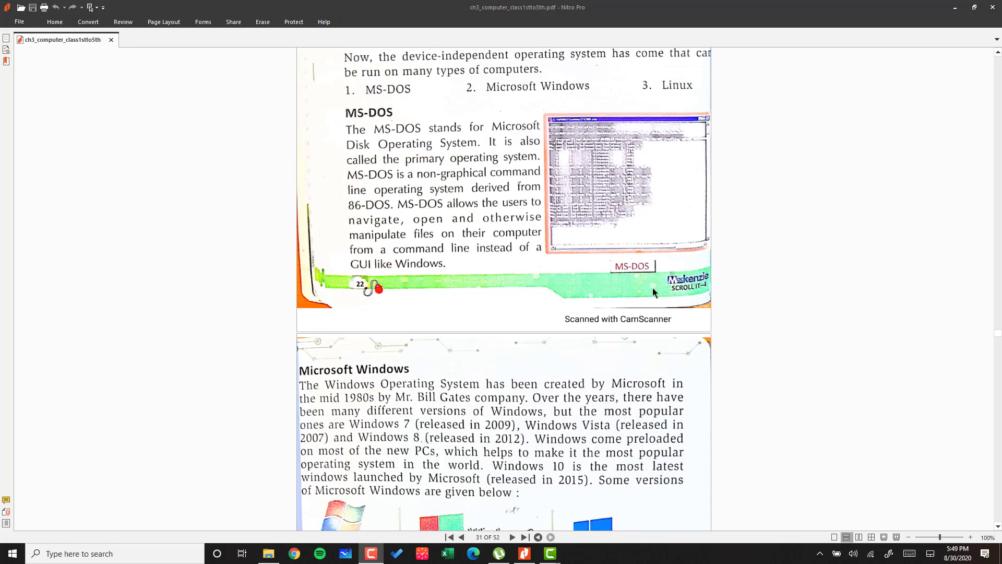
scroll(577, 284, down, 1)
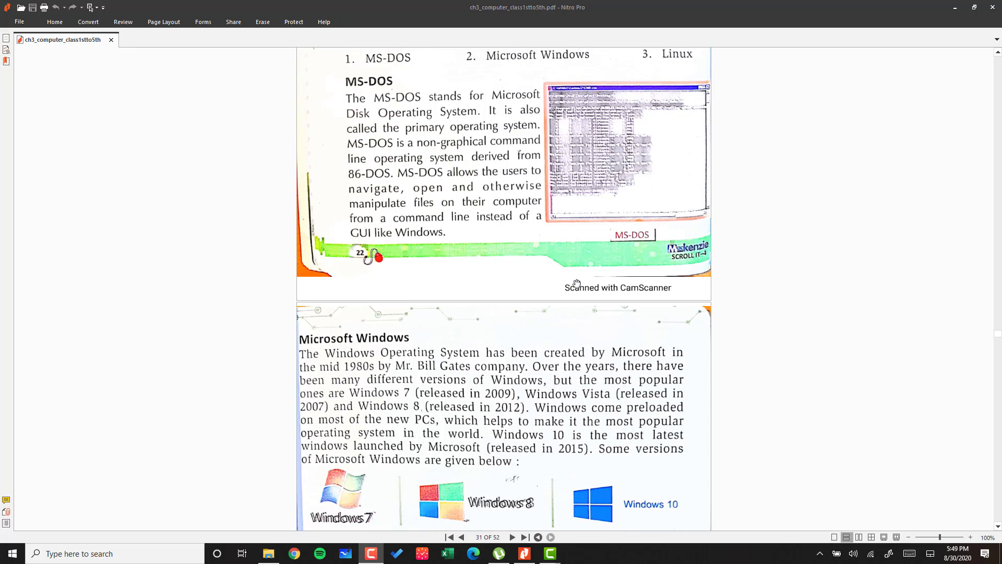
scroll(577, 284, down, 2)
scroll(577, 283, down, 2)
scroll(576, 284, down, 1)
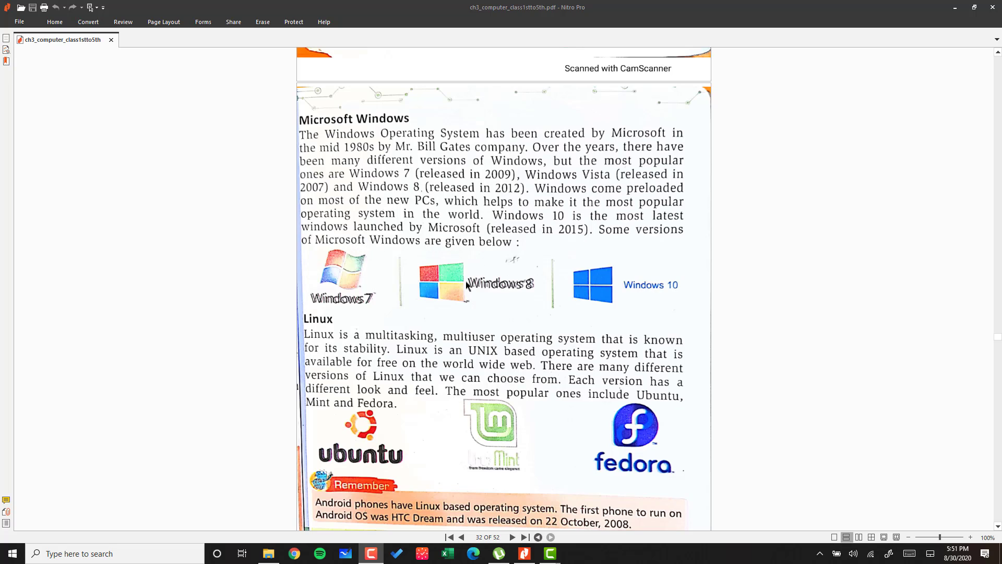
scroll(447, 299, down, 1)
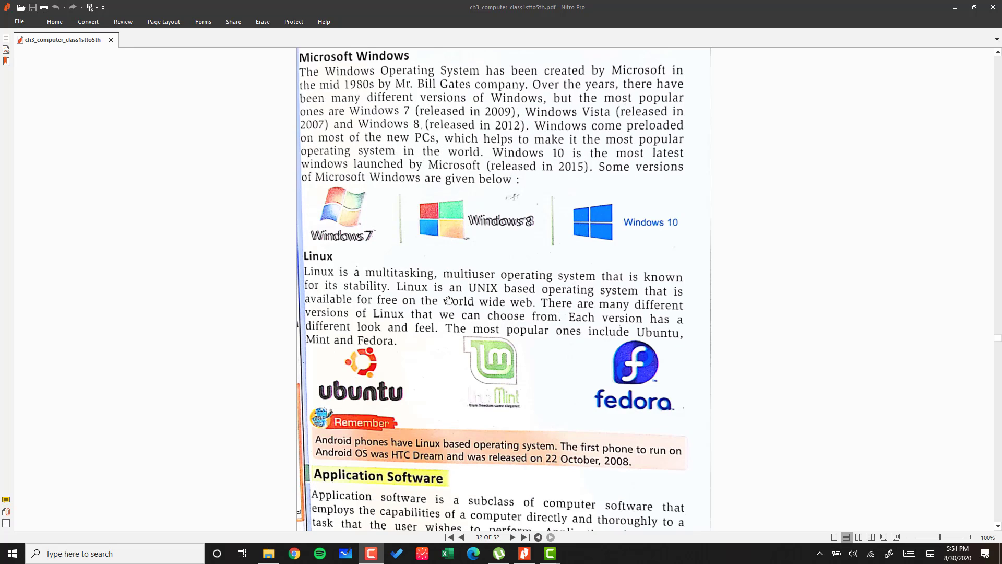
scroll(448, 297, down, 1)
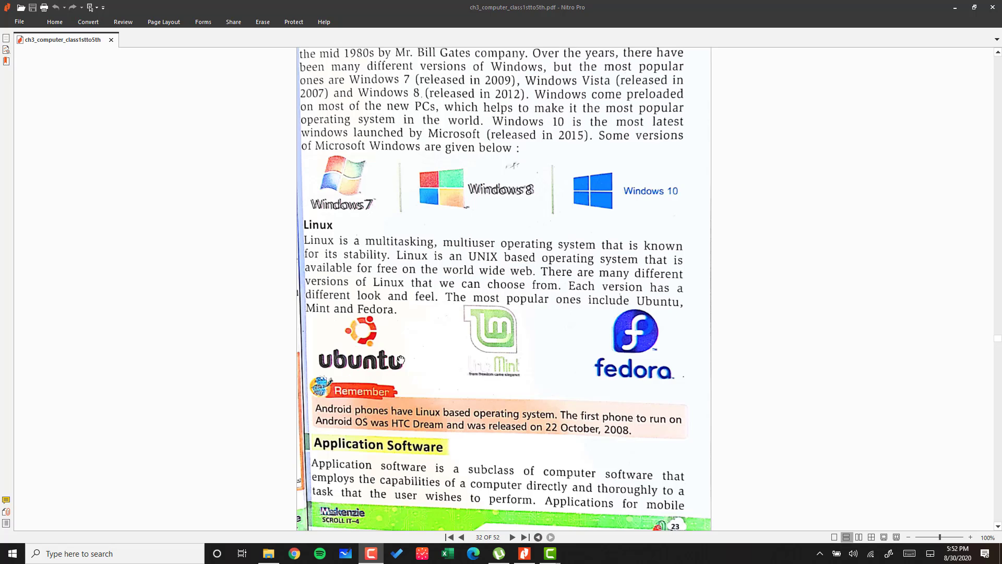
scroll(375, 378, down, 2)
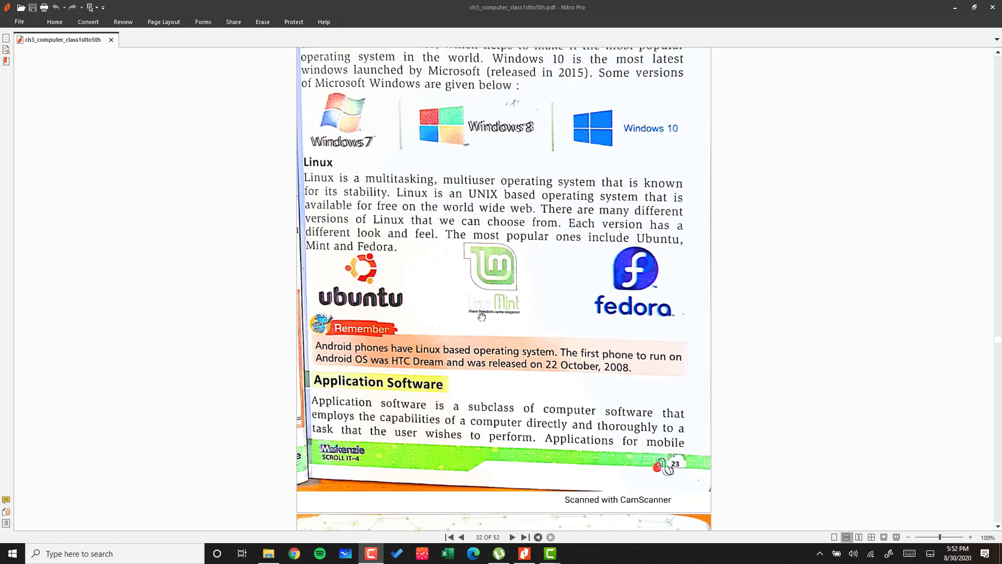
scroll(237, 423, down, 3)
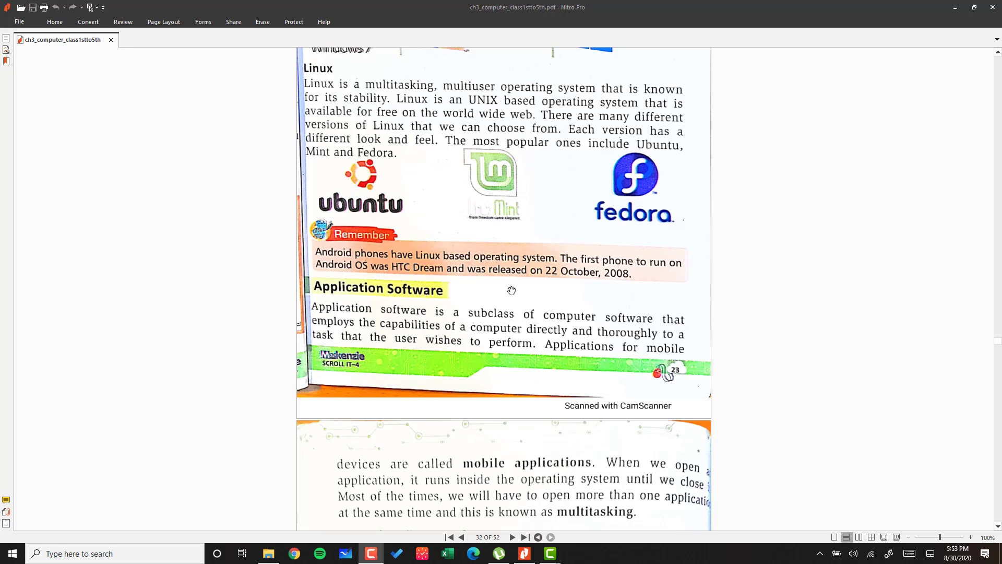
scroll(321, 333, down, 3)
scroll(321, 333, down, 1)
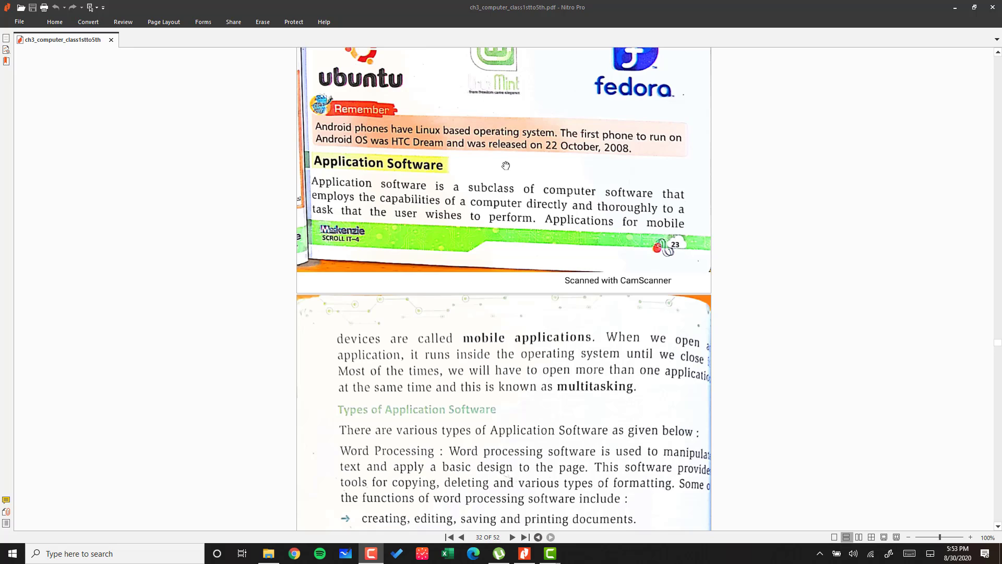
scroll(458, 213, down, 2)
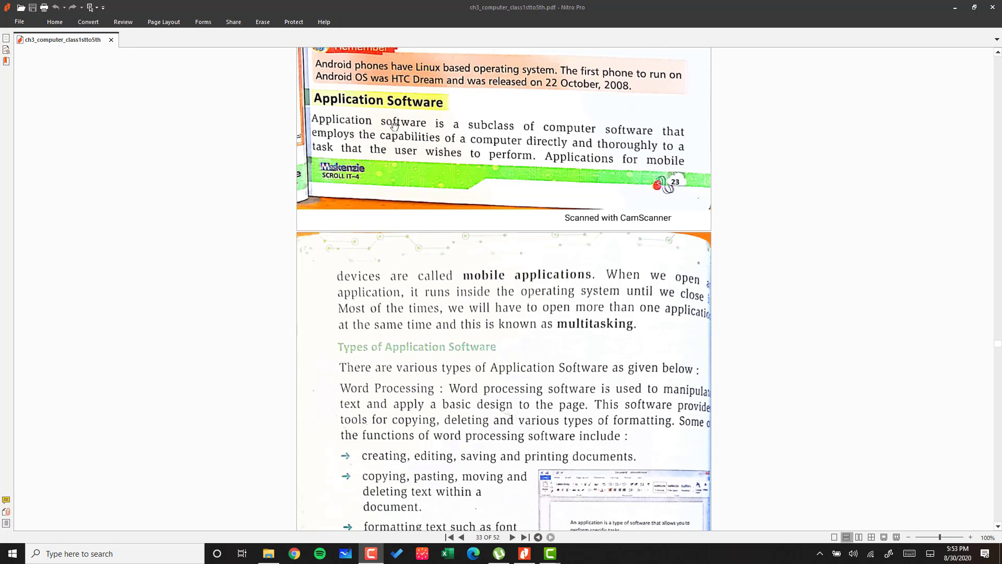
scroll(387, 123, down, 1)
scroll(383, 130, up, 2)
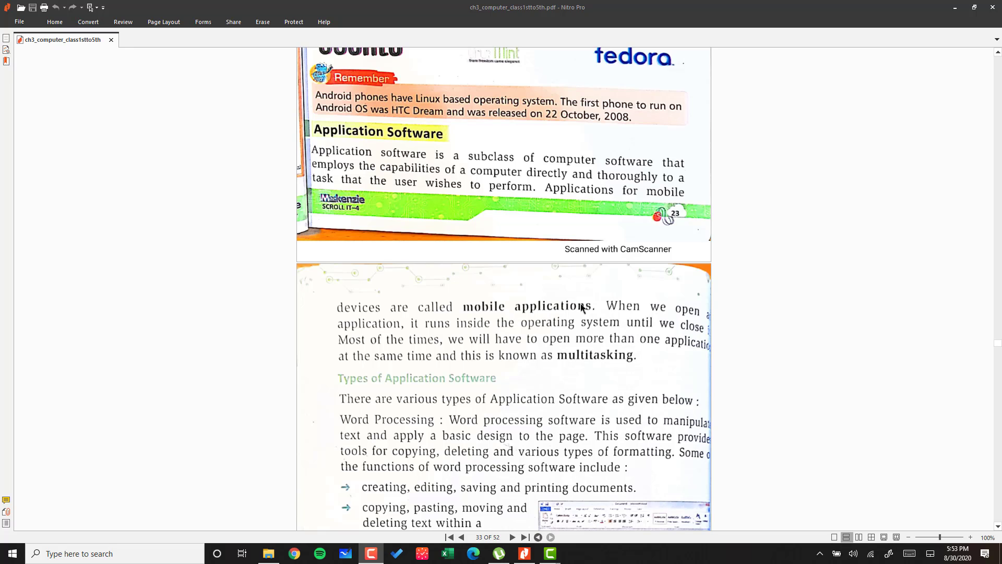
scroll(585, 304, down, 2)
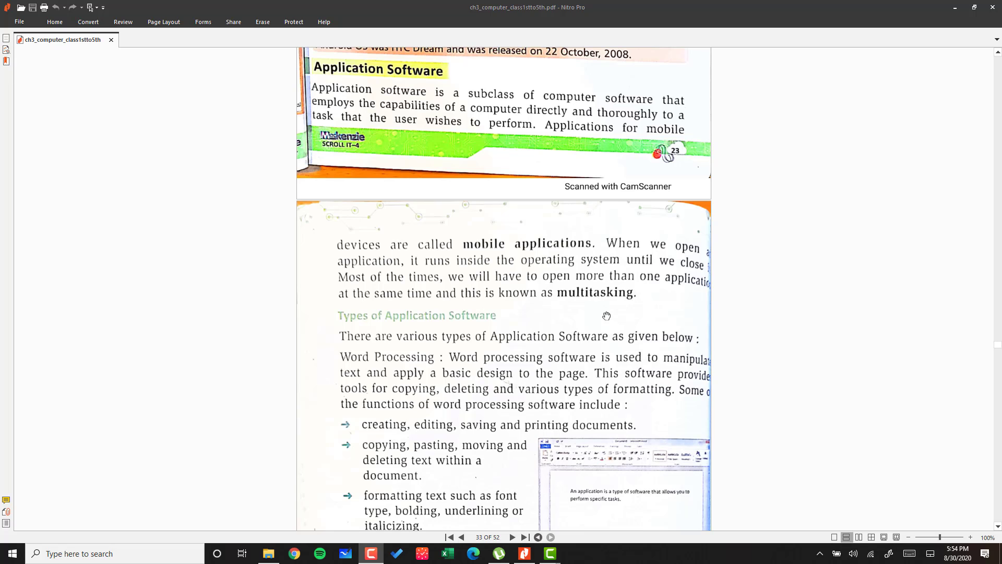
scroll(608, 312, down, 1)
scroll(606, 317, down, 1)
scroll(591, 321, down, 1)
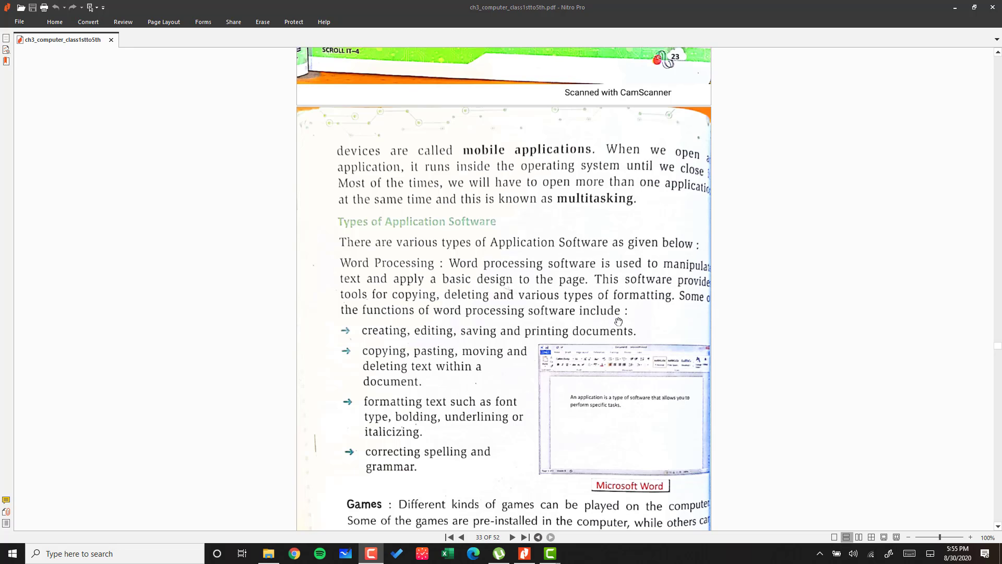
scroll(652, 345, down, 3)
scroll(652, 345, down, 3)
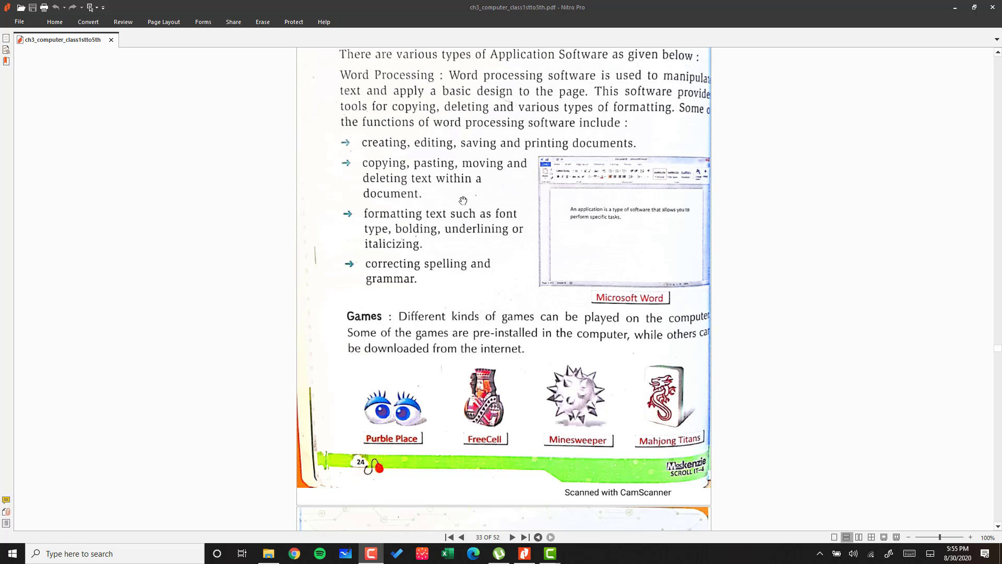
scroll(463, 200, down, 1)
scroll(460, 202, down, 1)
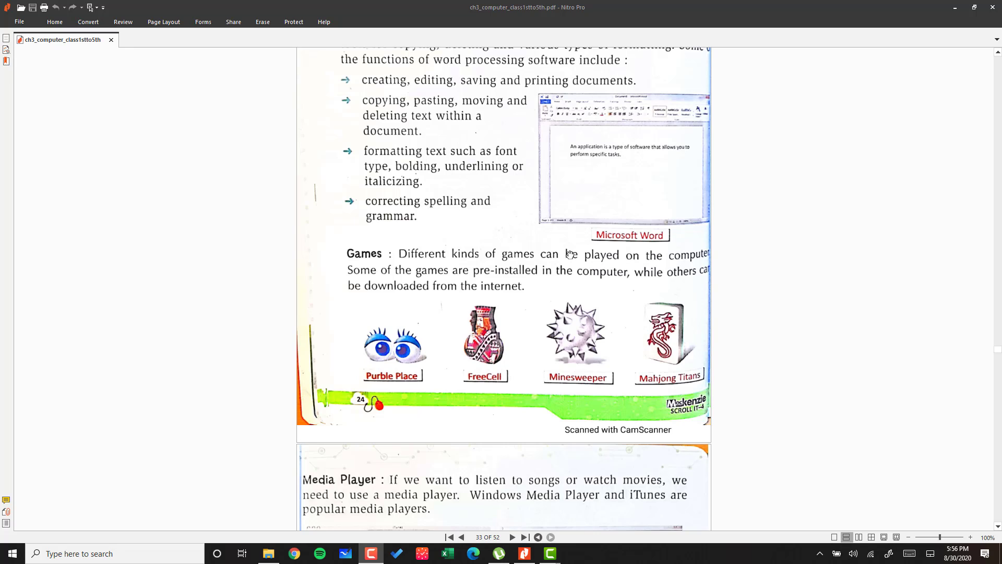
scroll(392, 267, down, 2)
scroll(392, 267, down, 2)
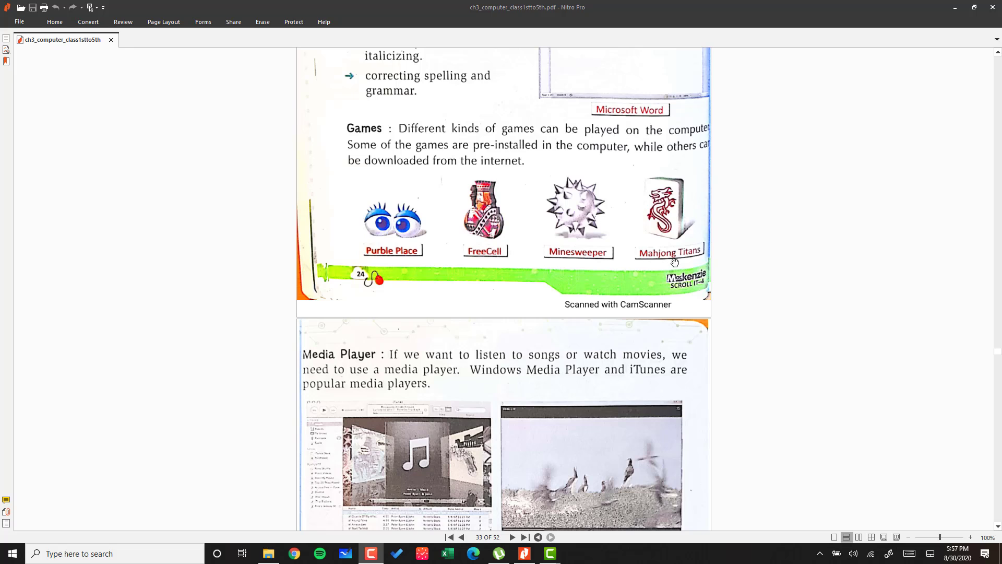
scroll(363, 341, down, 3)
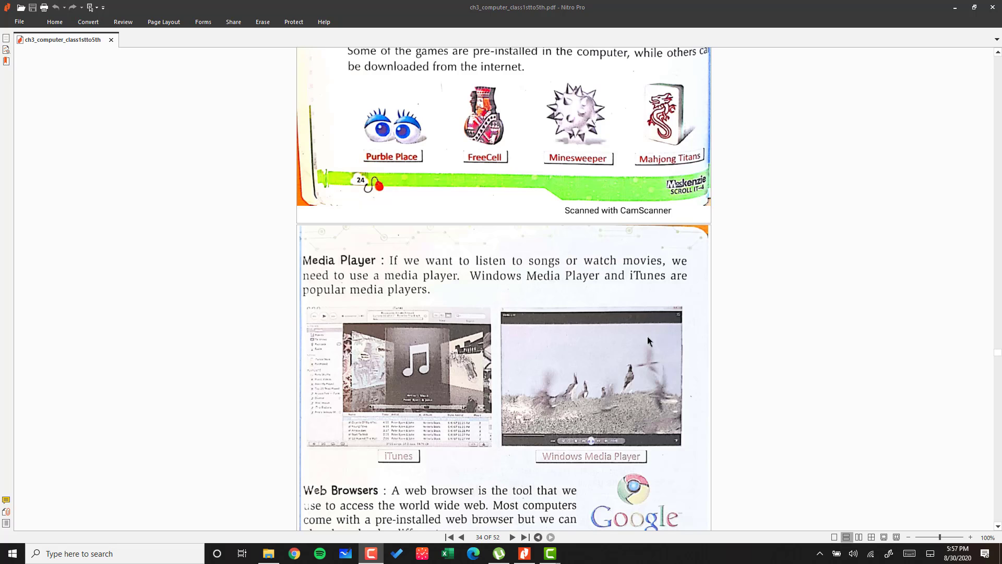
scroll(648, 342, down, 2)
scroll(648, 343, down, 2)
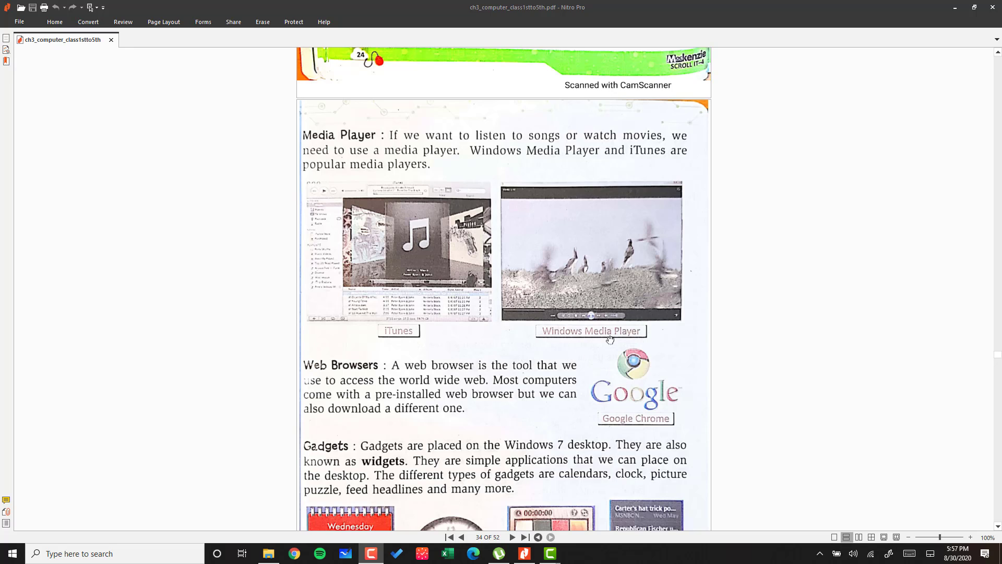
scroll(450, 397, down, 1)
scroll(450, 397, down, 2)
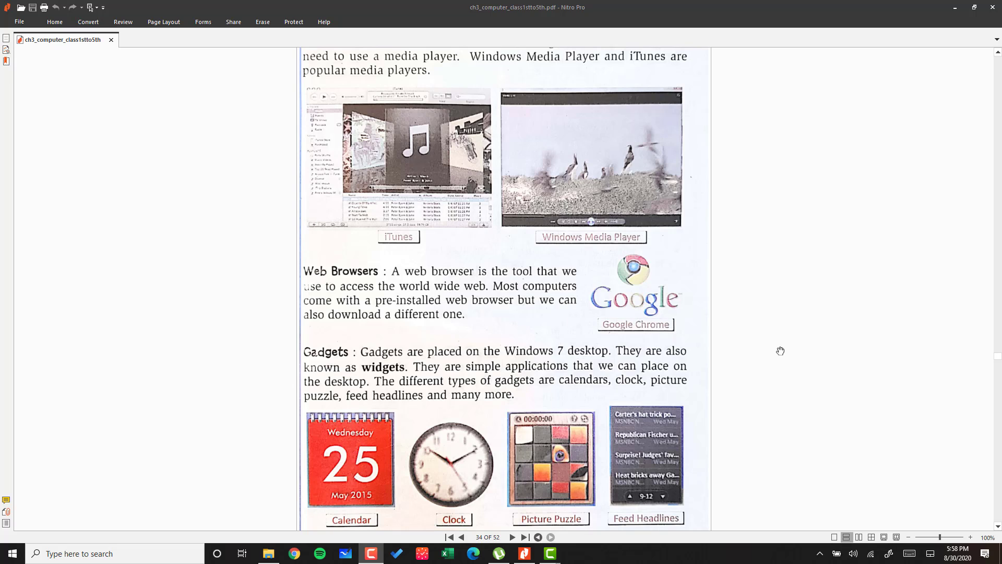
scroll(349, 465, down, 2)
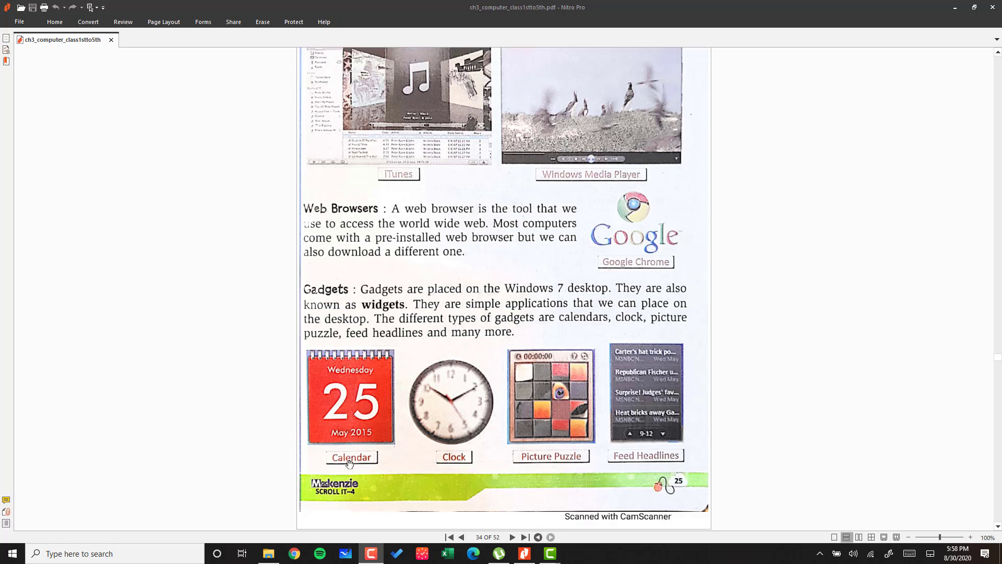
scroll(350, 464, down, 2)
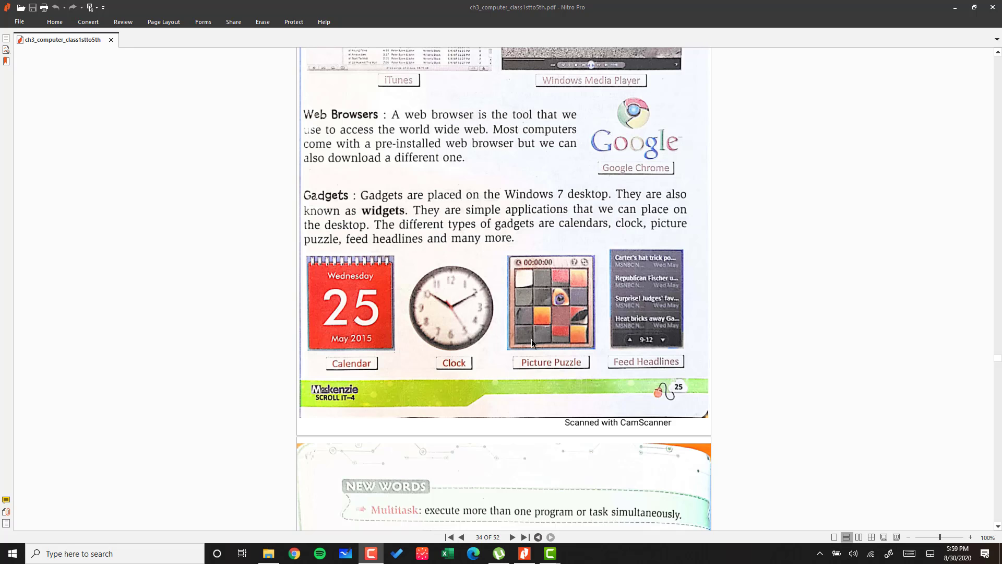
scroll(532, 362, down, 1)
scroll(531, 385, down, 2)
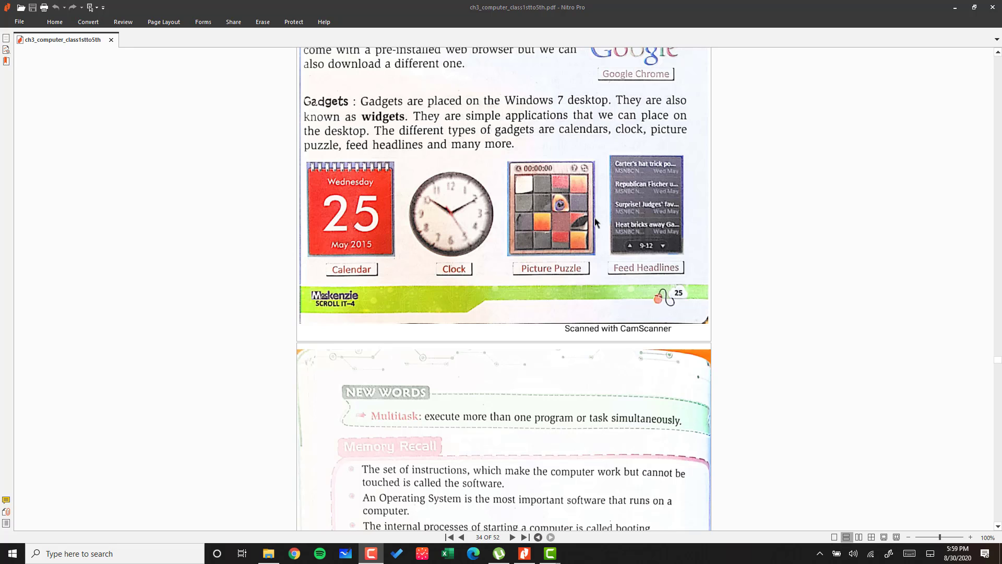
scroll(533, 324, down, 3)
scroll(480, 330, down, 1)
scroll(480, 329, down, 3)
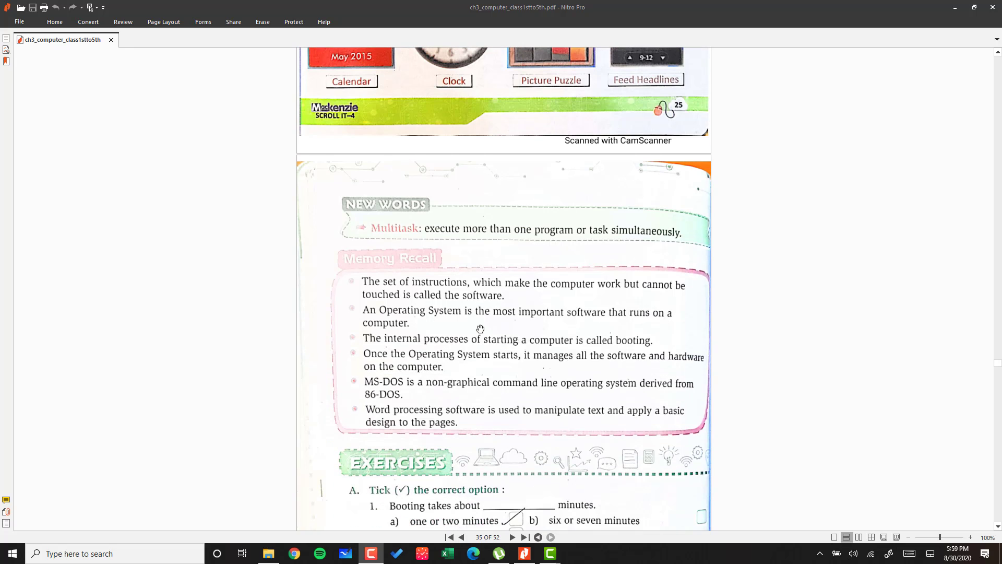
scroll(480, 329, down, 2)
scroll(480, 329, down, 3)
scroll(481, 329, down, 1)
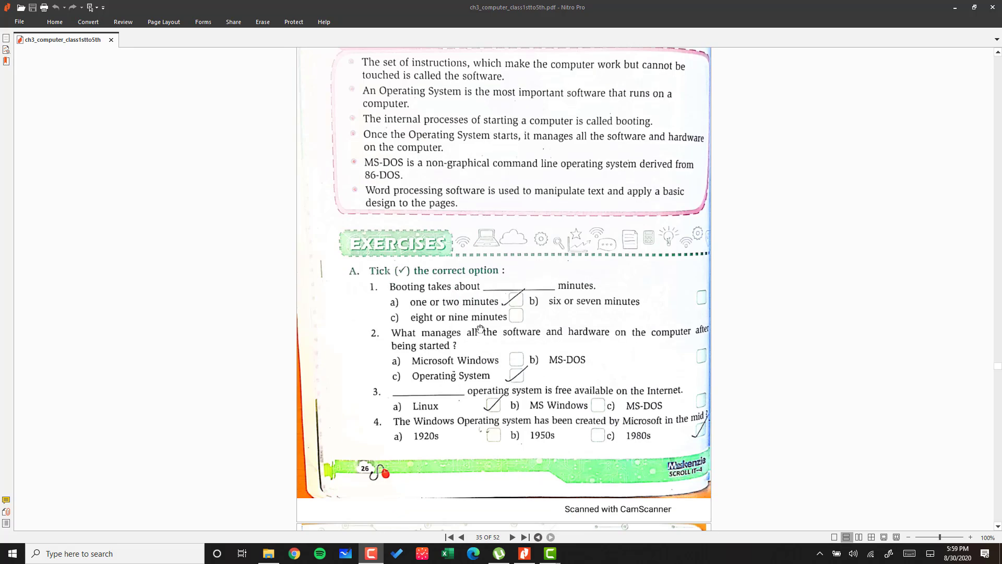
scroll(480, 329, down, 2)
scroll(480, 329, down, 1)
scroll(480, 328, down, 3)
scroll(479, 329, down, 3)
scroll(480, 329, down, 3)
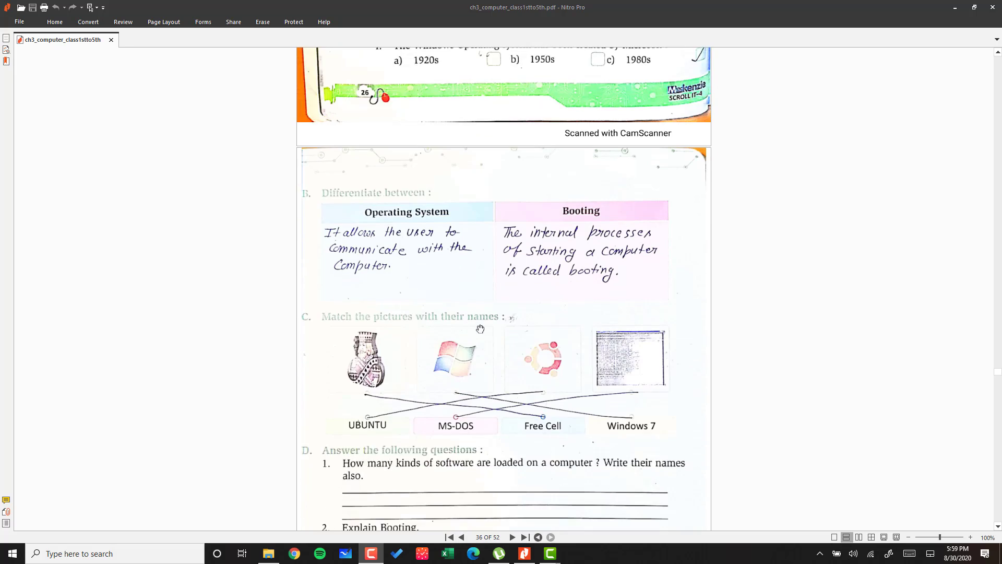
scroll(480, 329, down, 2)
scroll(481, 329, down, 1)
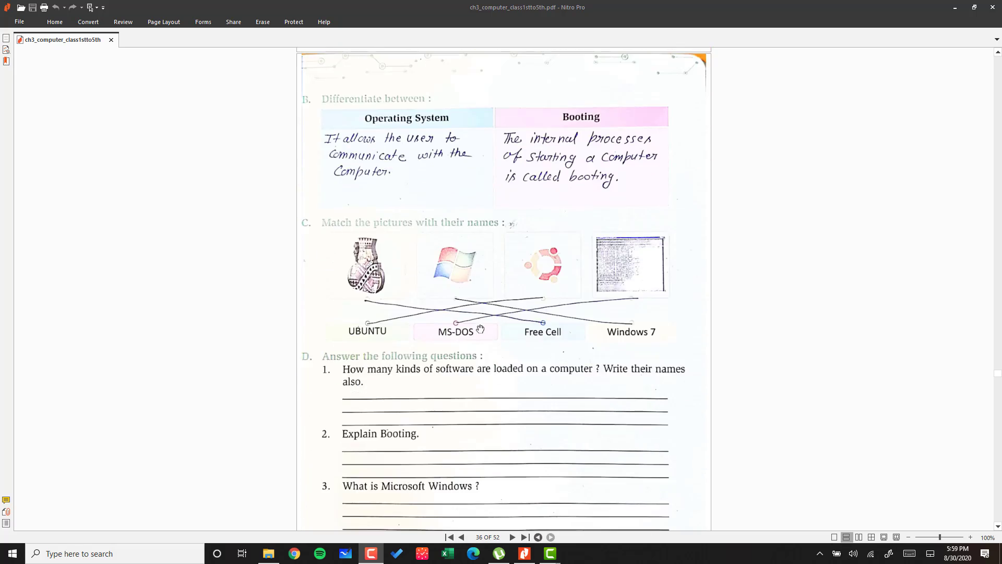
scroll(480, 329, down, 1)
scroll(480, 327, down, 1)
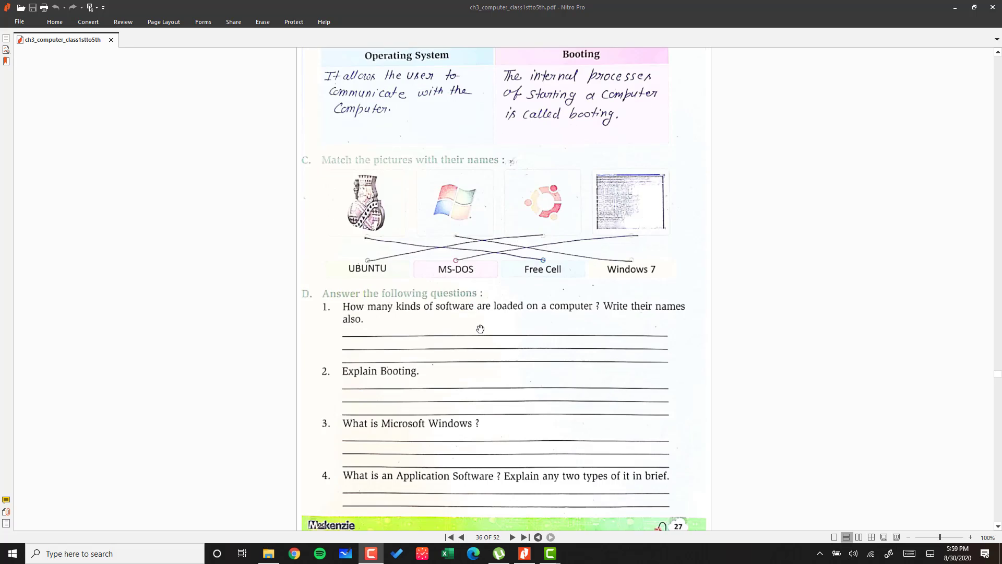
scroll(479, 327, down, 1)
scroll(480, 328, down, 1)
scroll(480, 329, down, 3)
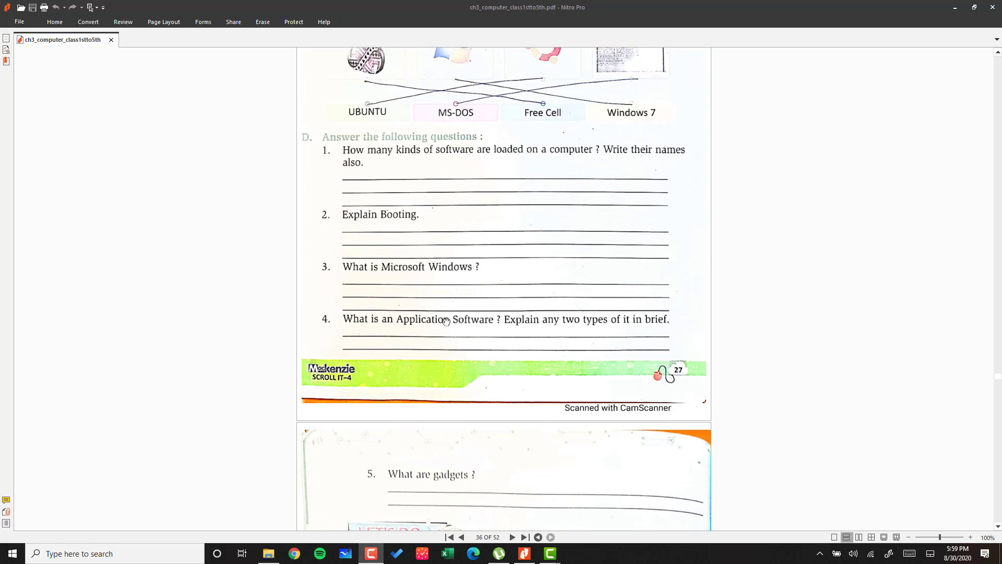